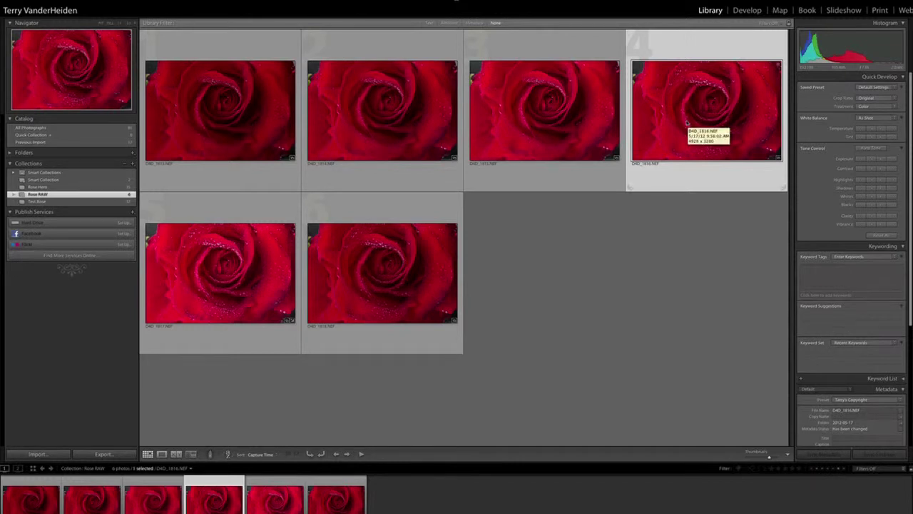
# Step: Create a virtual copy of the fourth rose photo, then select the new Copy 3 for developing
pyautogui.rightClick(681, 125)
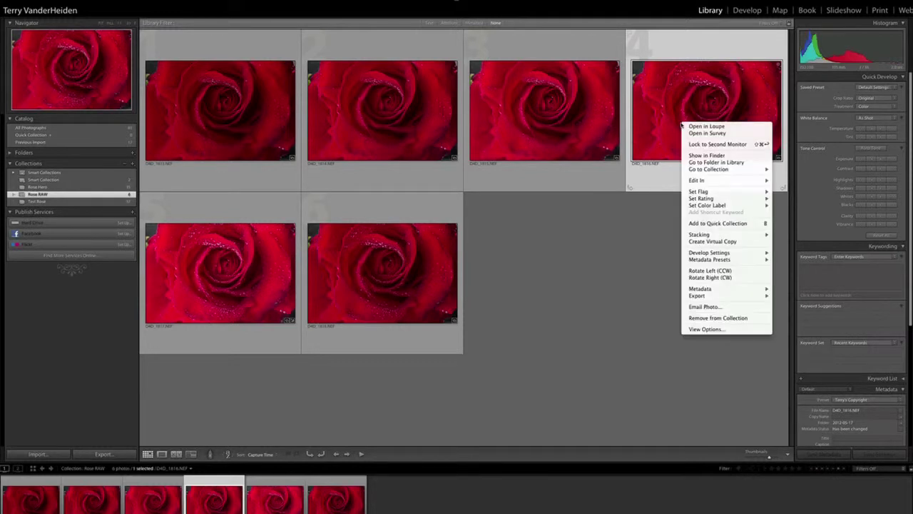
pyautogui.click(711, 242)
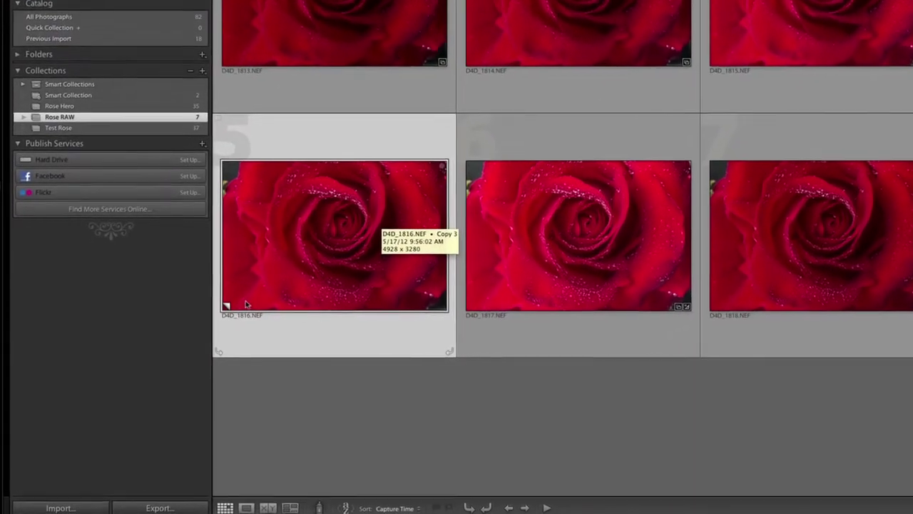
pyautogui.click(244, 303)
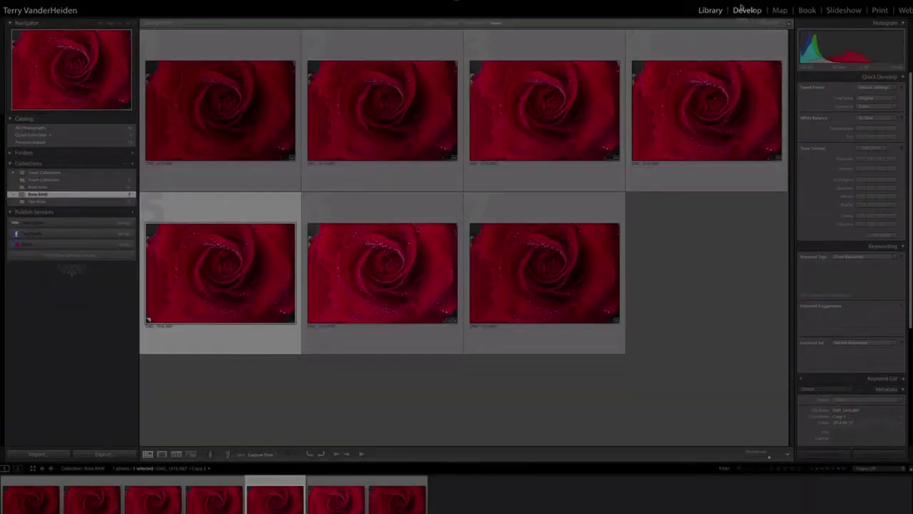
pyautogui.click(746, 10)
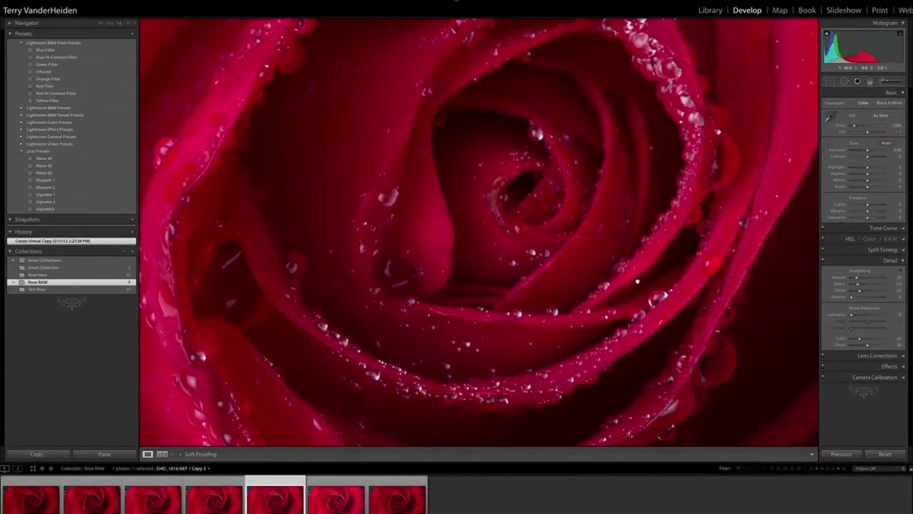
# Step: Inspect the droplets at 1:1 and raise the copy's Sharpening Amount to 100
pyautogui.click(637, 281)
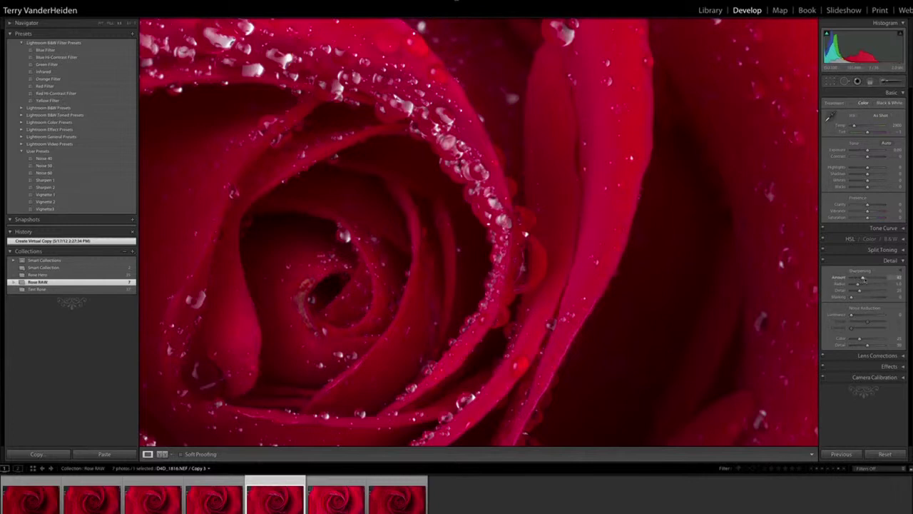
pyautogui.moveTo(862, 278); pyautogui.dragTo(868, 279)
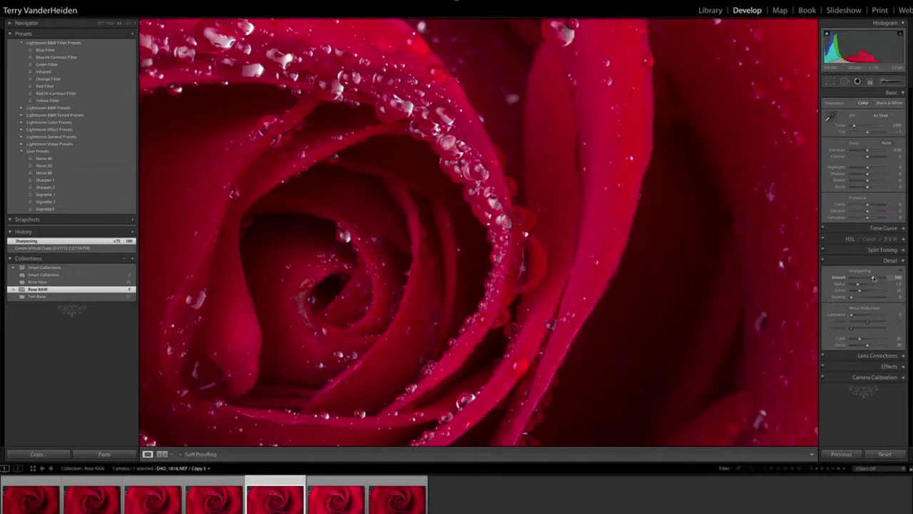
pyautogui.click(699, 246)
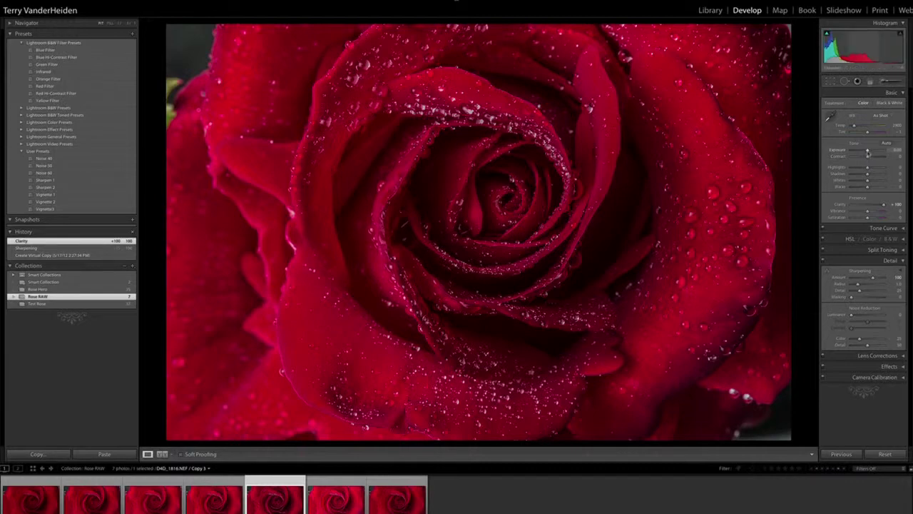
# Step: Darken Copy 3's exposure to -0.65 and bring up its Edit In options
pyautogui.moveTo(867, 152); pyautogui.dragTo(865, 153)
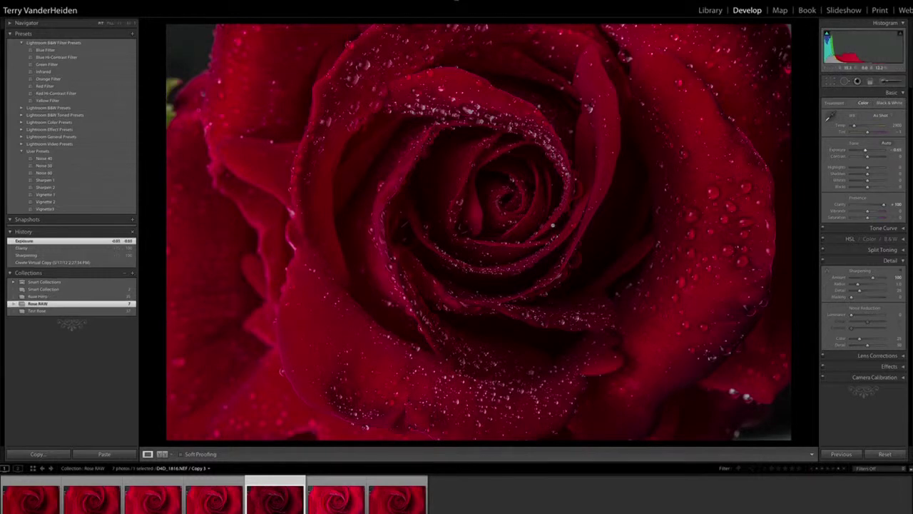
pyautogui.rightClick(552, 226)
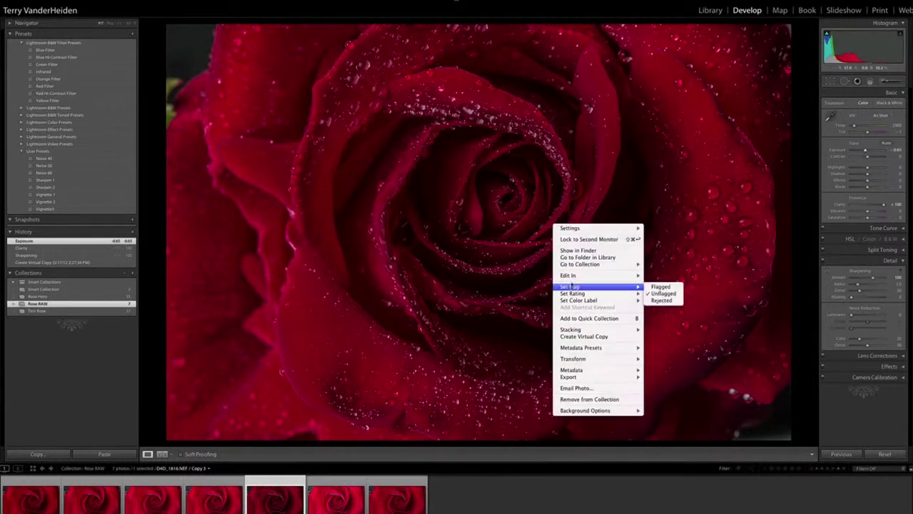
pyautogui.moveTo(568, 277)
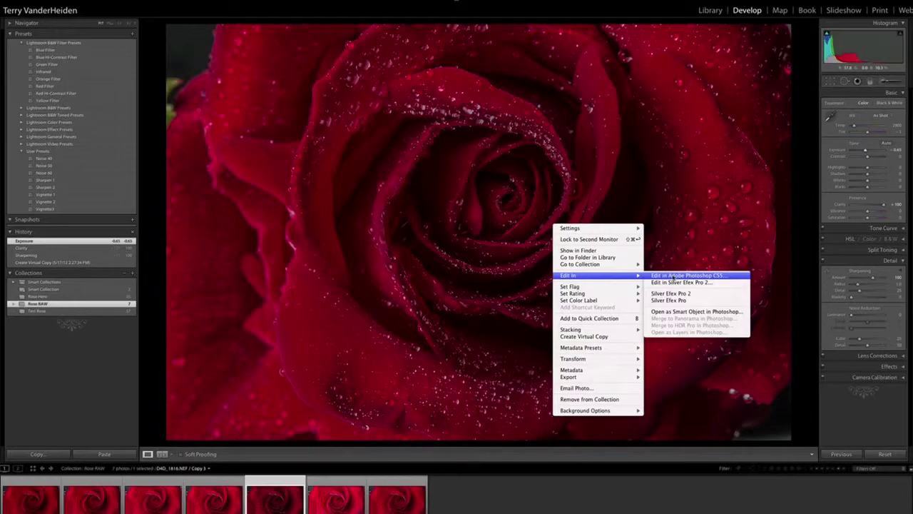
# Step: Send the copy to Photoshop CS5 and pick the Dodge Tool
pyautogui.click(673, 277)
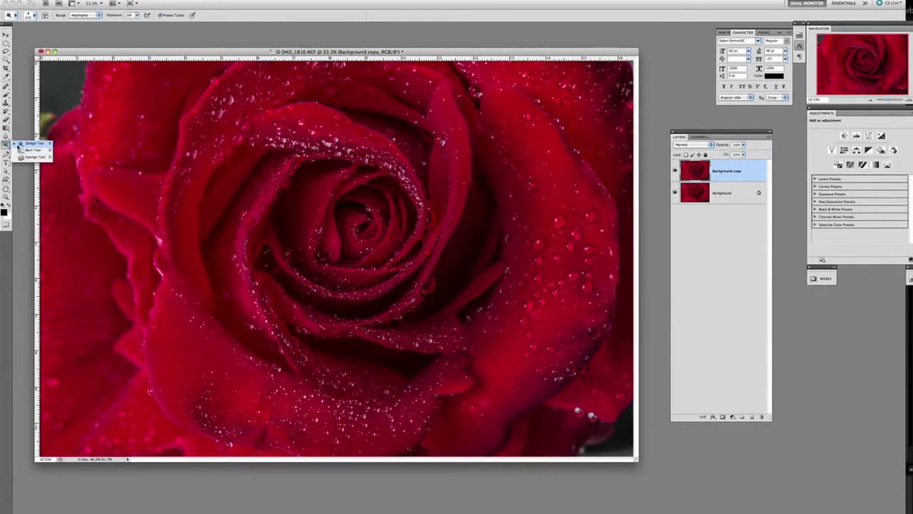
pyautogui.click(22, 145)
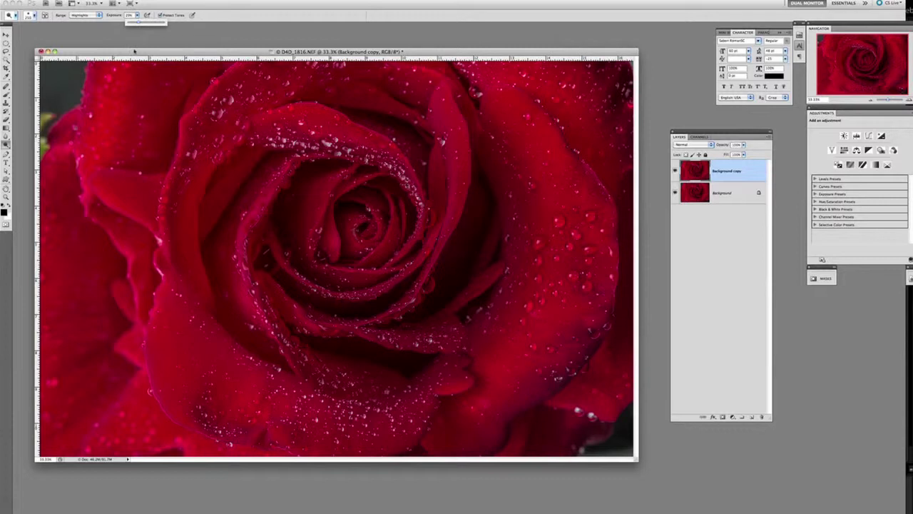
# Step: Set dodge exposure to 20% and brighten highlights on the right and lower petals
pyautogui.click(134, 51)
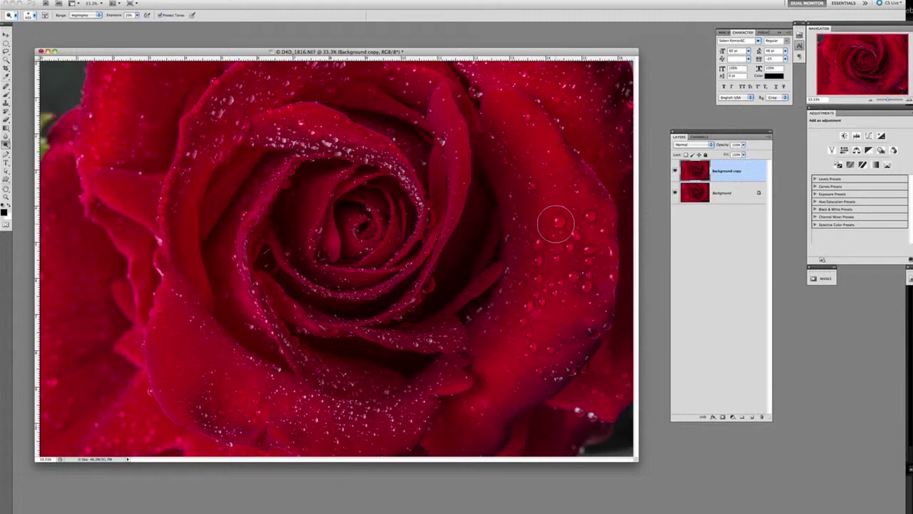
pyautogui.press(']')
pyautogui.press(']')
pyautogui.press(']')
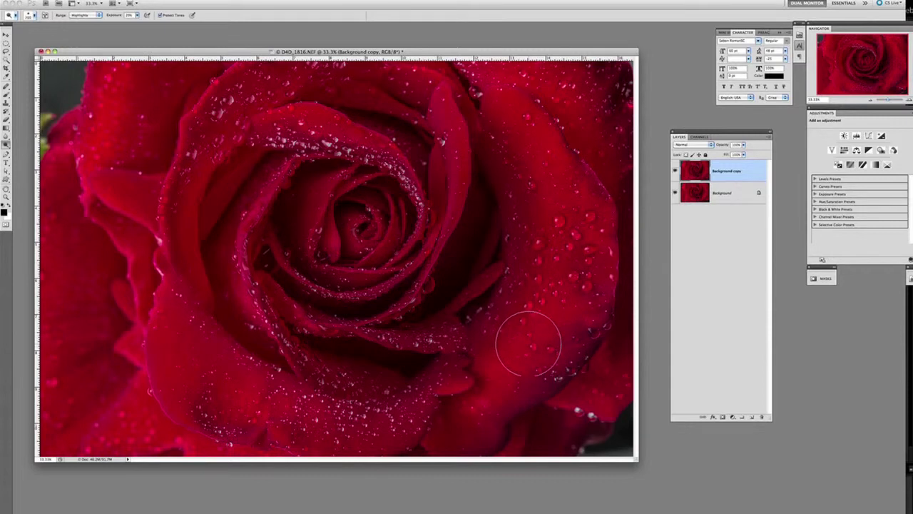
pyautogui.moveTo(527, 347)
pyautogui.mouseDown()
pyautogui.moveTo(573, 236)
pyautogui.moveTo(567, 187)
pyautogui.moveTo(512, 116)
pyautogui.mouseUp()
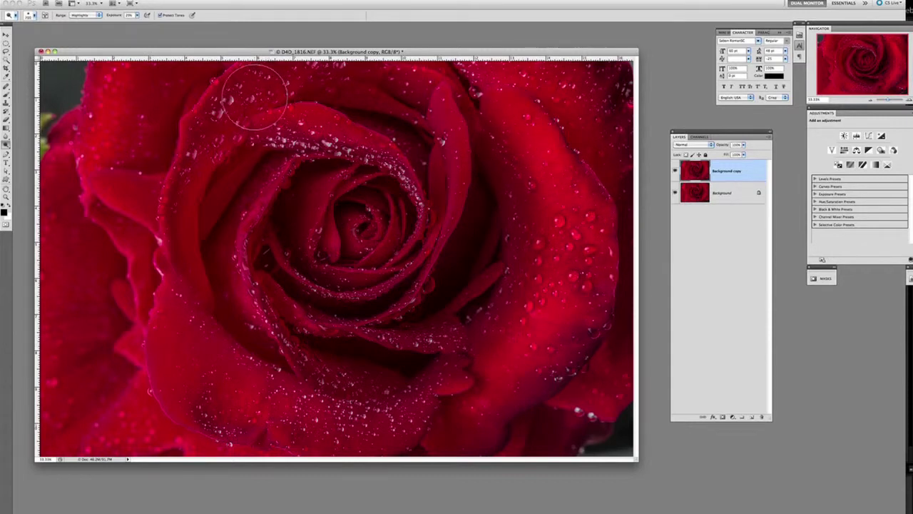
pyautogui.press('[')
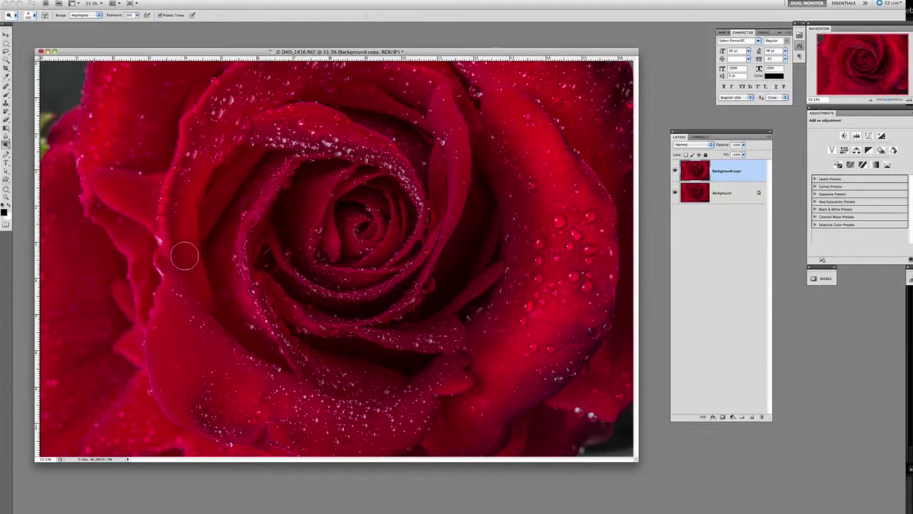
pyautogui.moveTo(179, 344)
pyautogui.mouseDown()
pyautogui.moveTo(206, 389)
pyautogui.moveTo(242, 407)
pyautogui.moveTo(359, 421)
pyautogui.moveTo(379, 424)
pyautogui.moveTo(379, 383)
pyautogui.moveTo(405, 369)
pyautogui.mouseUp()
# Step: With a smaller brush, dodge the inner petal crease and left petal edge, then close the document
pyautogui.press('[')
pyautogui.press('[')
pyautogui.press('[')
pyautogui.press('[')
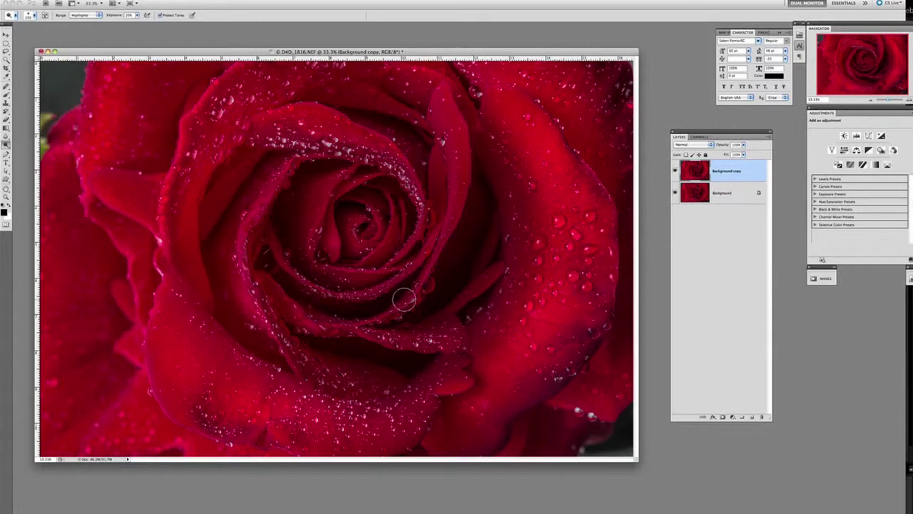
pyautogui.moveTo(433, 258)
pyautogui.mouseDown()
pyautogui.moveTo(456, 163)
pyautogui.moveTo(446, 107)
pyautogui.moveTo(426, 111)
pyautogui.mouseUp()
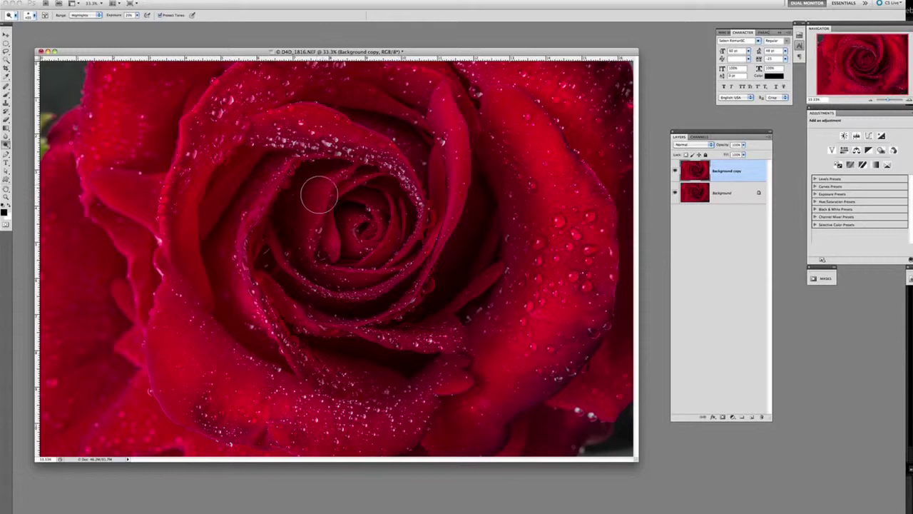
pyautogui.moveTo(162, 325); pyautogui.dragTo(175, 407)
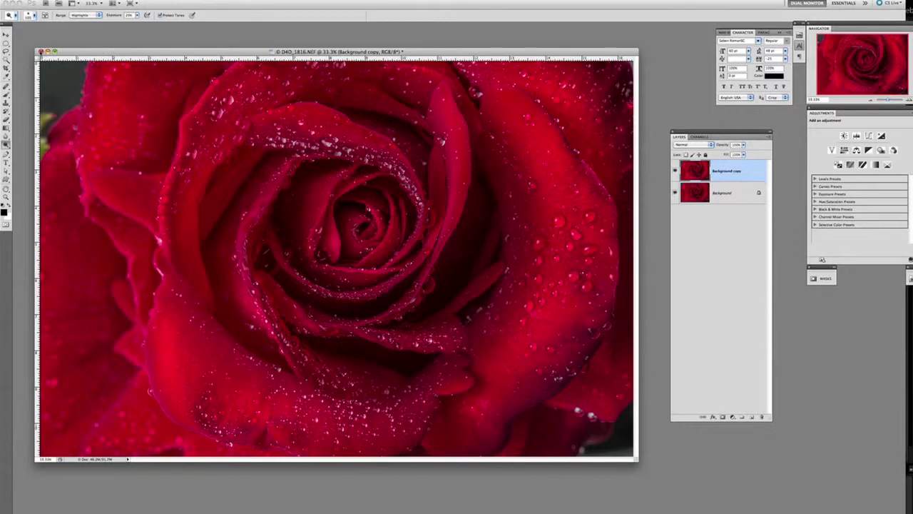
pyautogui.click(41, 52)
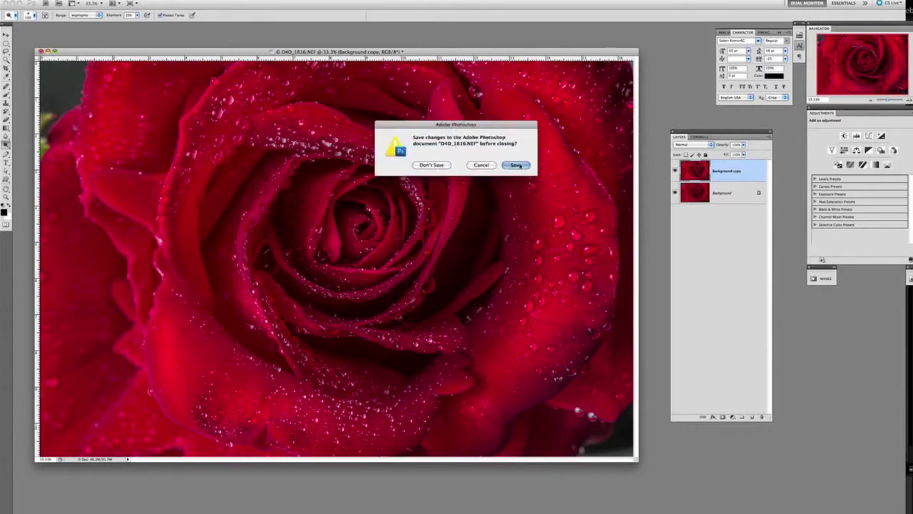
# Step: Save the Photoshop edits and compare the original, virtual copy and edited PSD in the filmstrip
pyautogui.click(516, 165)
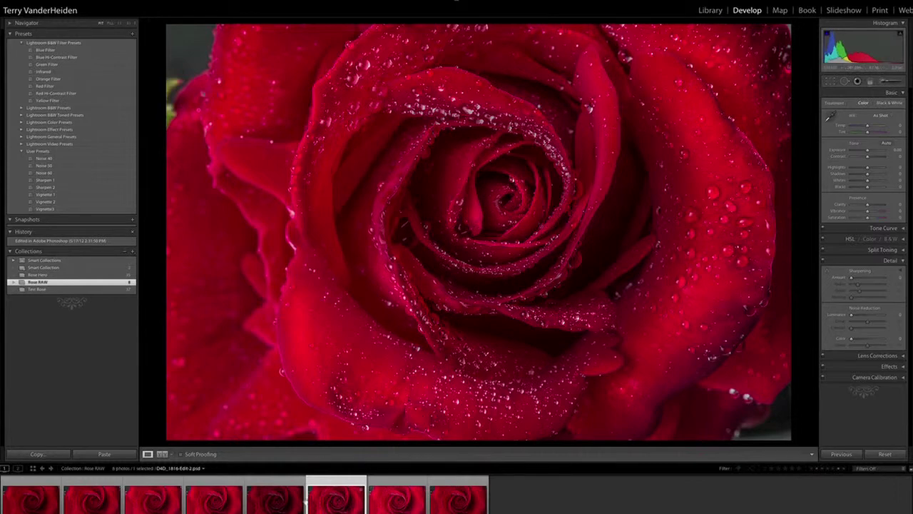
pyautogui.click(285, 504)
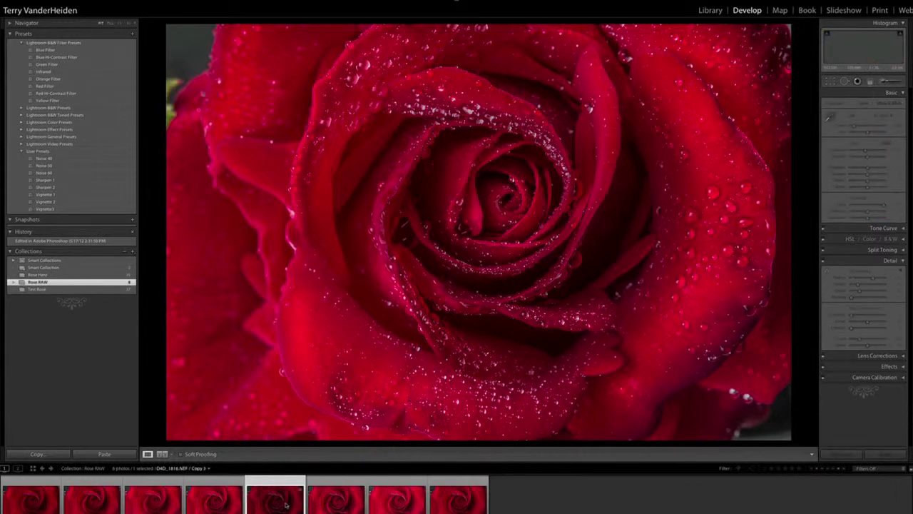
pyautogui.click(214, 503)
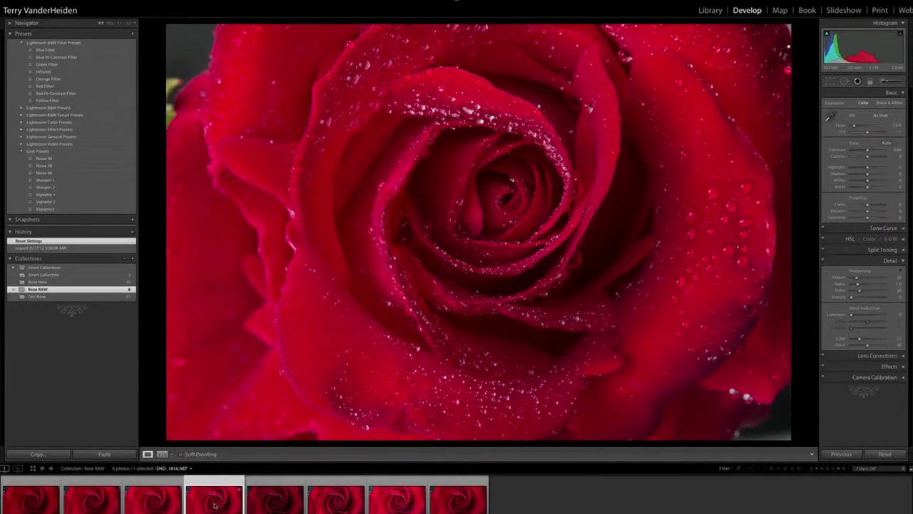
pyautogui.click(287, 505)
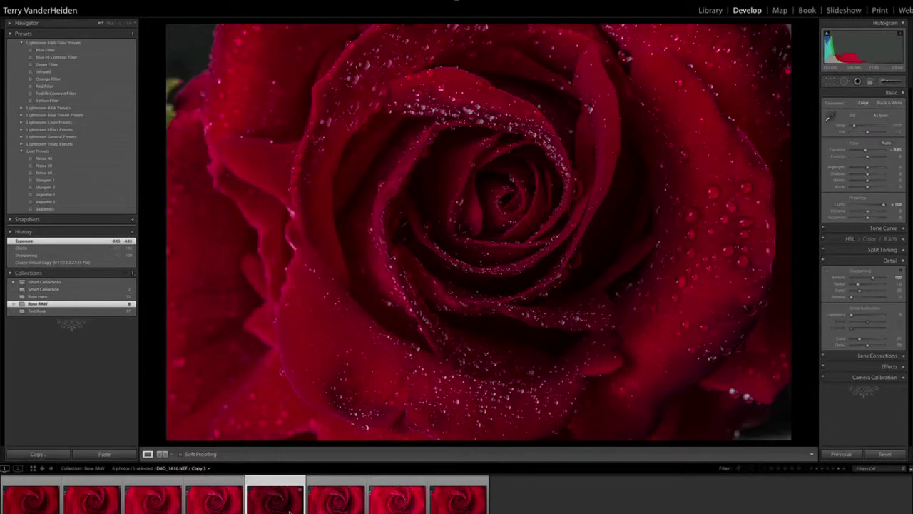
pyautogui.click(336, 500)
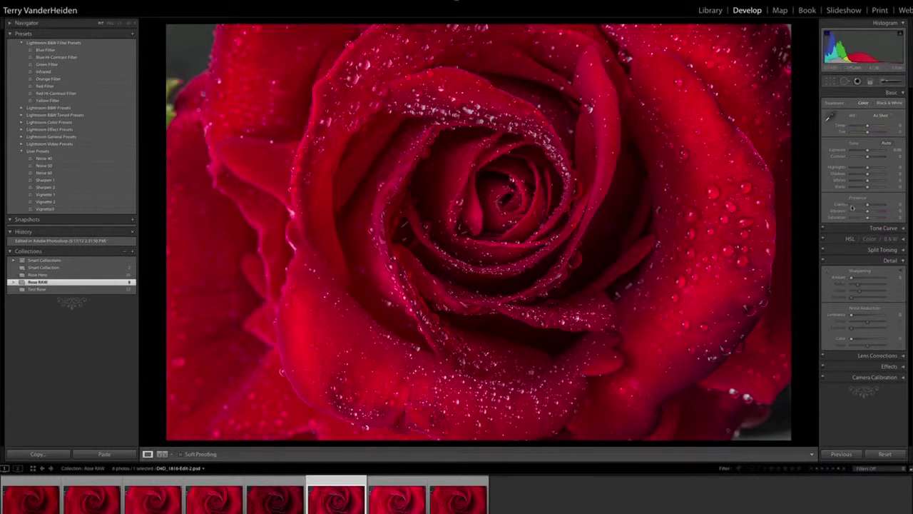
# Step: Raise the Clarity of D4D_1816-Edit-2.psd to +100
pyautogui.moveTo(870, 205); pyautogui.dragTo(875, 204)
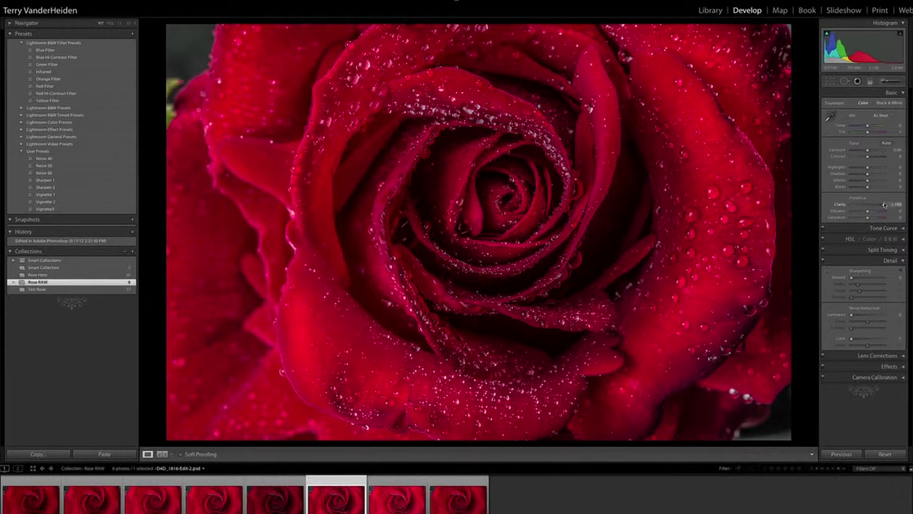
pyautogui.moveTo(885, 205); pyautogui.dragTo(883, 205)
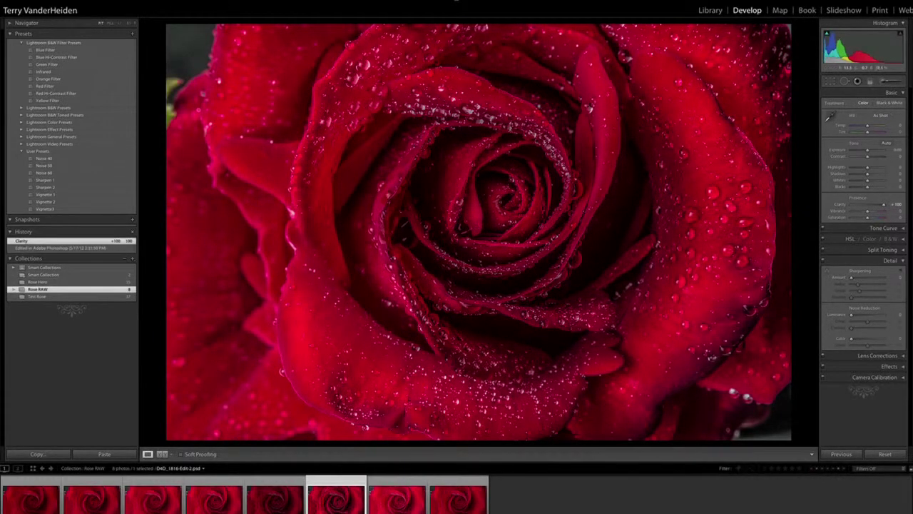